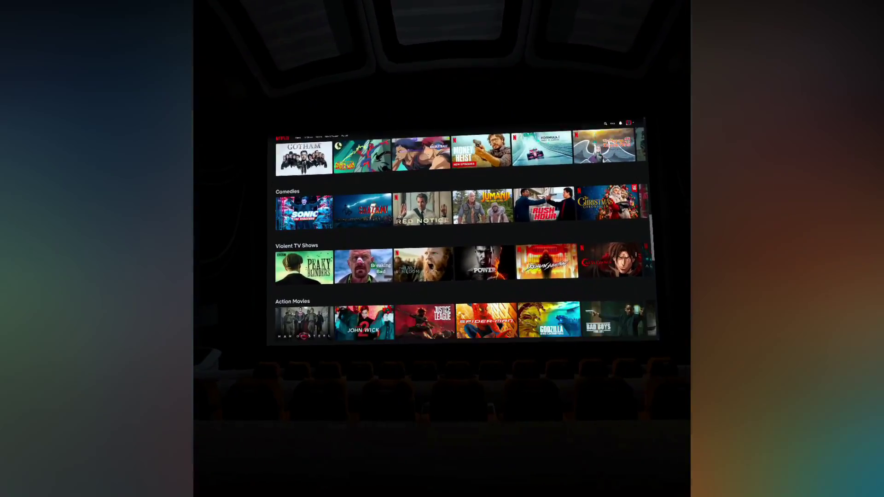
pyautogui.scroll(-3, 457, 235)
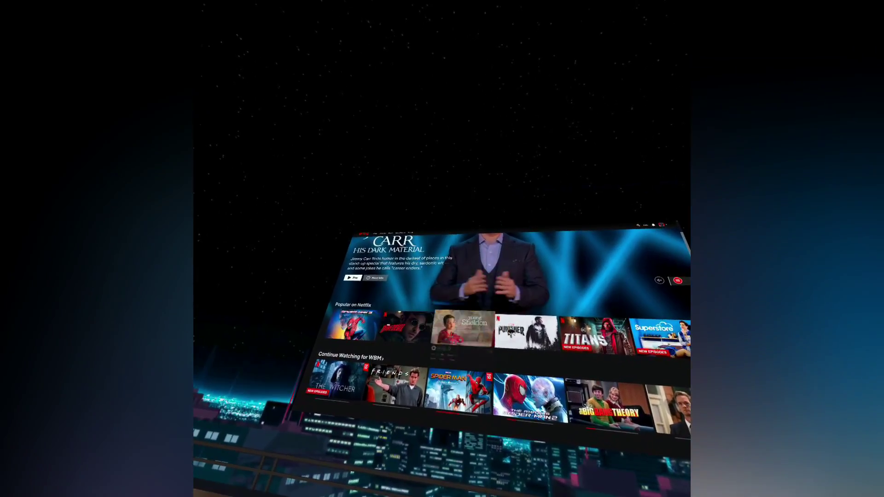
pyautogui.scroll(-3, 443, 311)
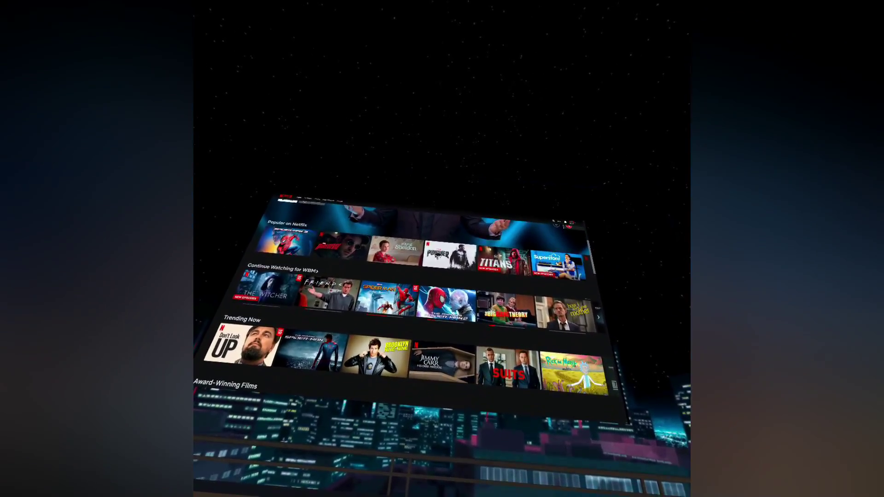
# Step: Open The Big Bang Theory details page in Netflix
pyautogui.click(506, 309)
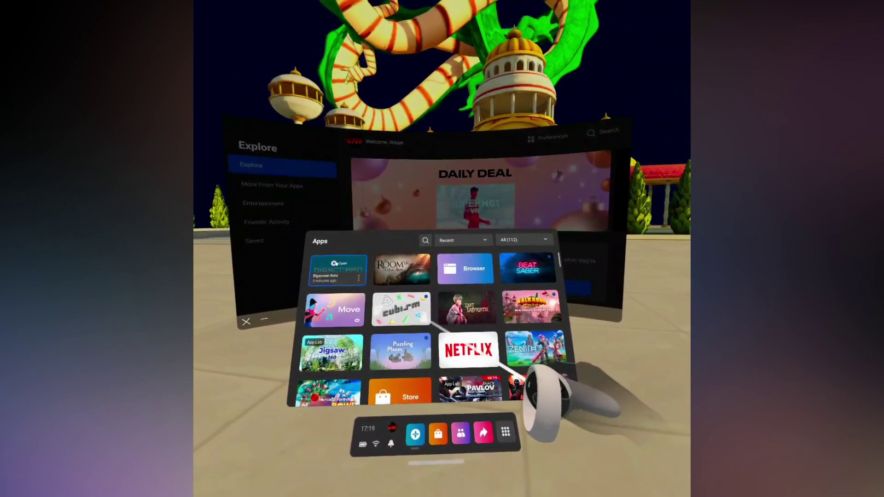
# Step: Launch Bigscreen Beta into the cinema and show the Remote Desktop settings
pyautogui.click(338, 270)
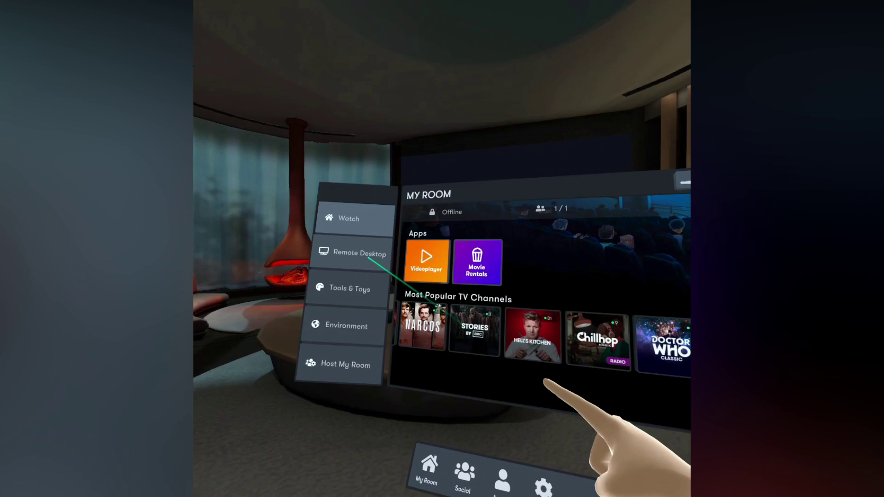
pyautogui.click(332, 251)
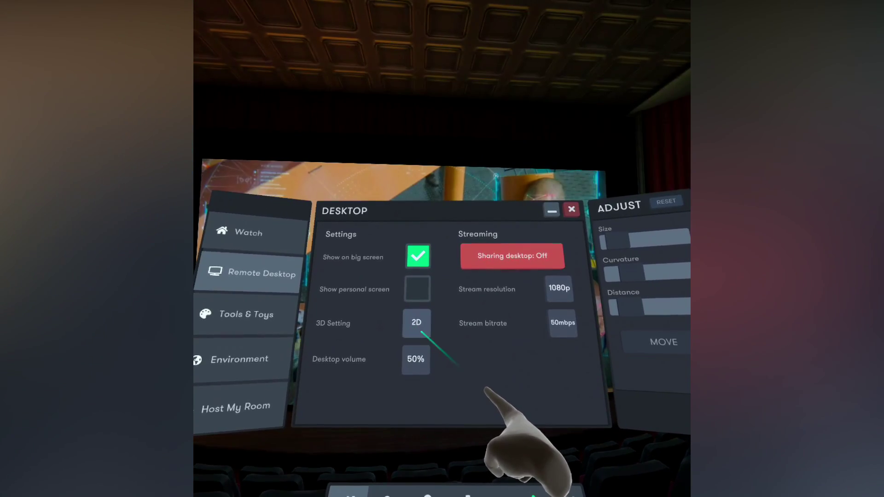
# Step: Set desktop volume to 100% and confirm turning desktop sharing on
pyautogui.click(409, 367)
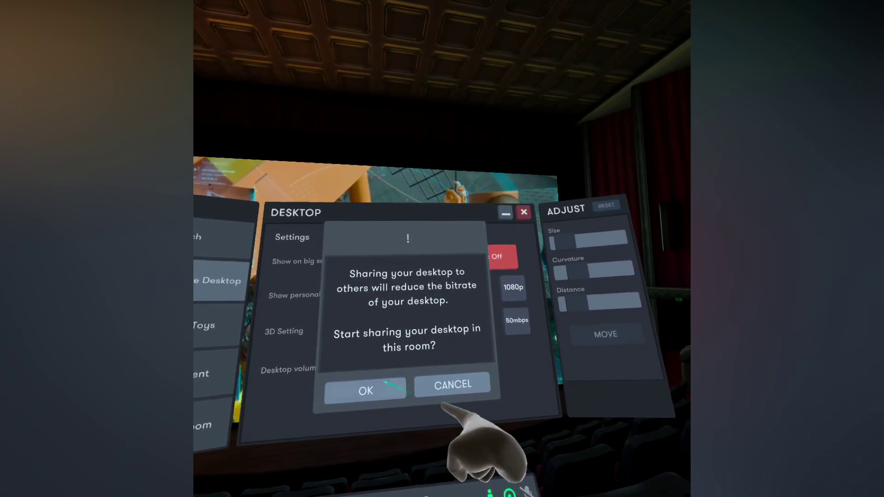
pyautogui.click(377, 390)
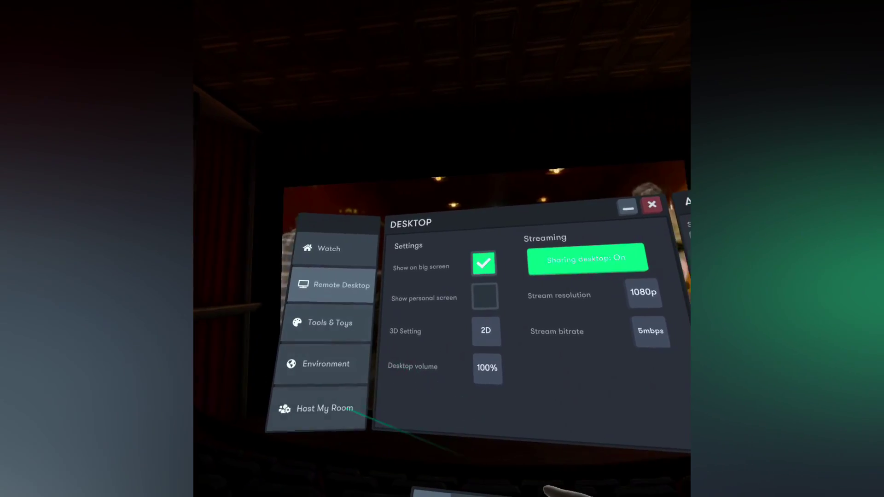
# Step: Host WAQMAN's Room as Publicly Listed with Max Players 5, and save
pyautogui.click(344, 399)
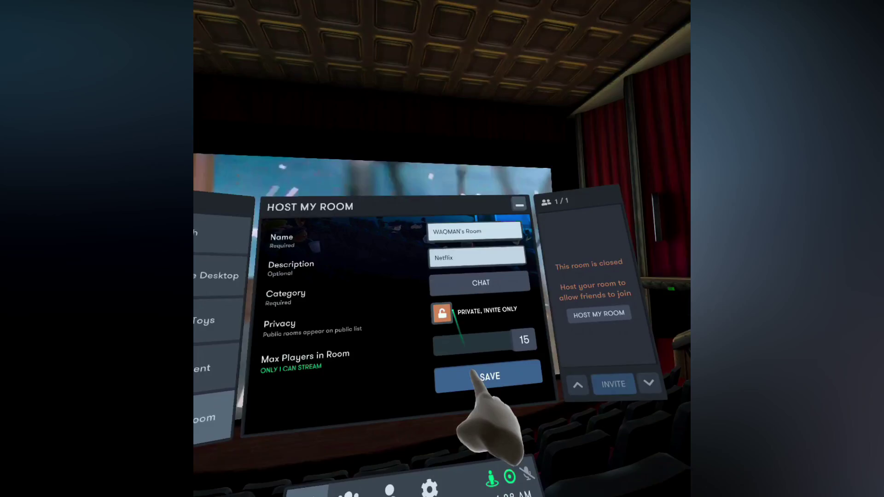
pyautogui.click(441, 314)
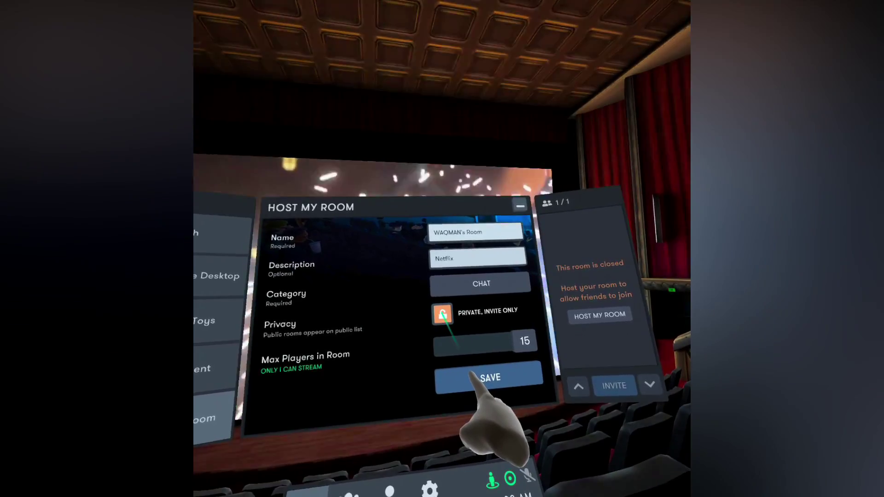
pyautogui.moveTo(513, 344)
pyautogui.mouseDown()
pyautogui.moveTo(492, 346)
pyautogui.moveTo(502, 339)
pyautogui.mouseUp()
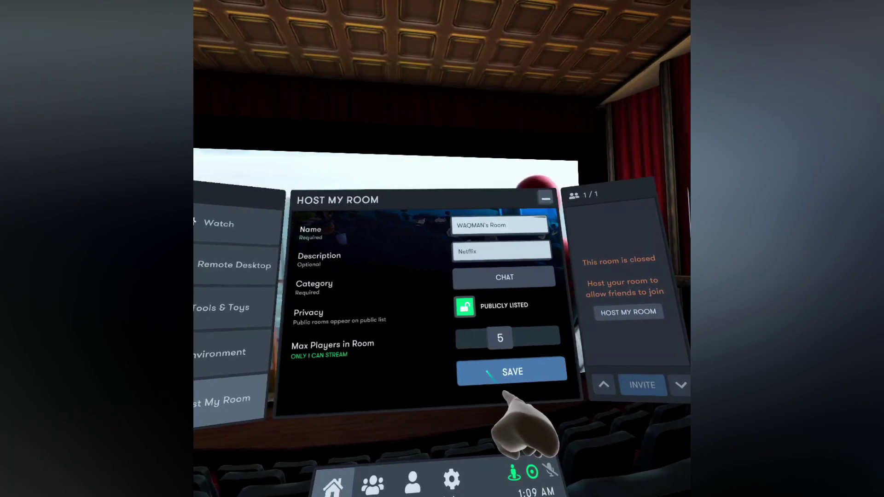
pyautogui.click(489, 373)
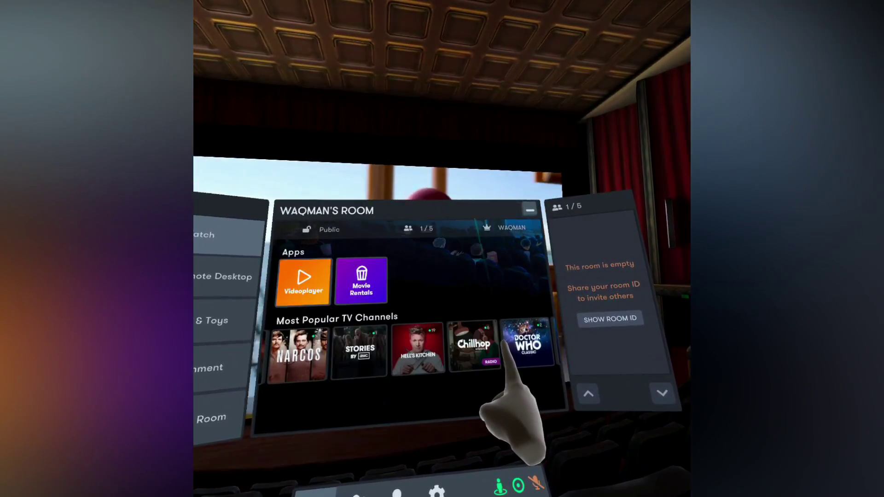
# Step: Reveal the room ID room-DMA776 from the room side panel
pyautogui.click(610, 319)
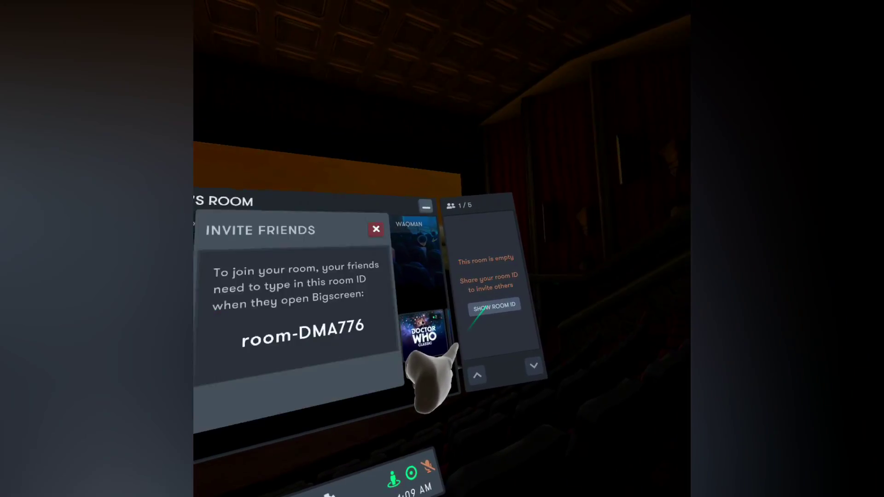